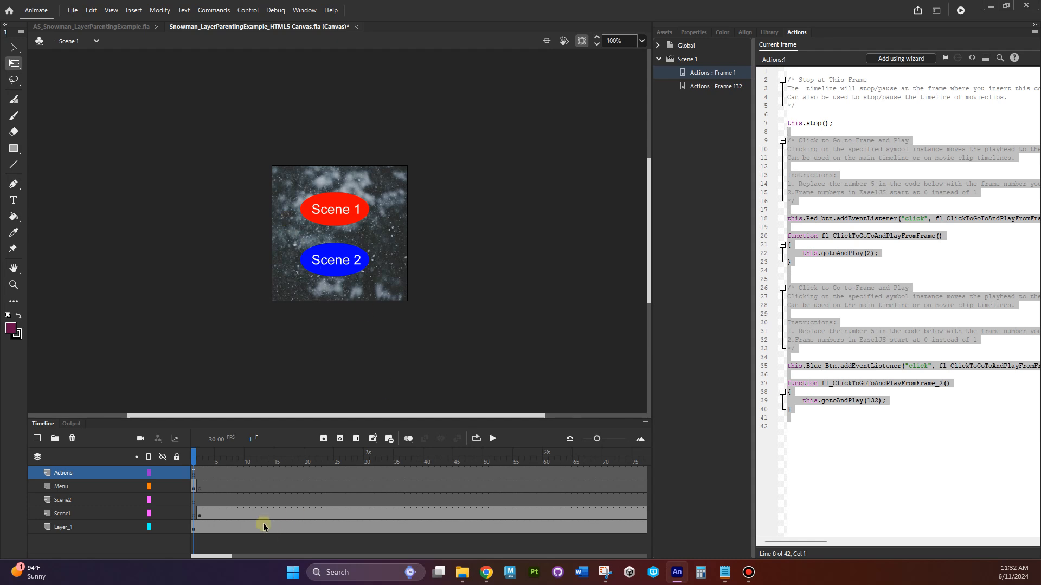
# Preview the HTML5 Canvas snowman animation, and inspect the menu buttons in AS_Snowman_LayerParentingExample.fla for comparison
pyautogui.moveTo(196, 457); pyautogui.dragTo(503, 475)
pyautogui.click(77, 25)
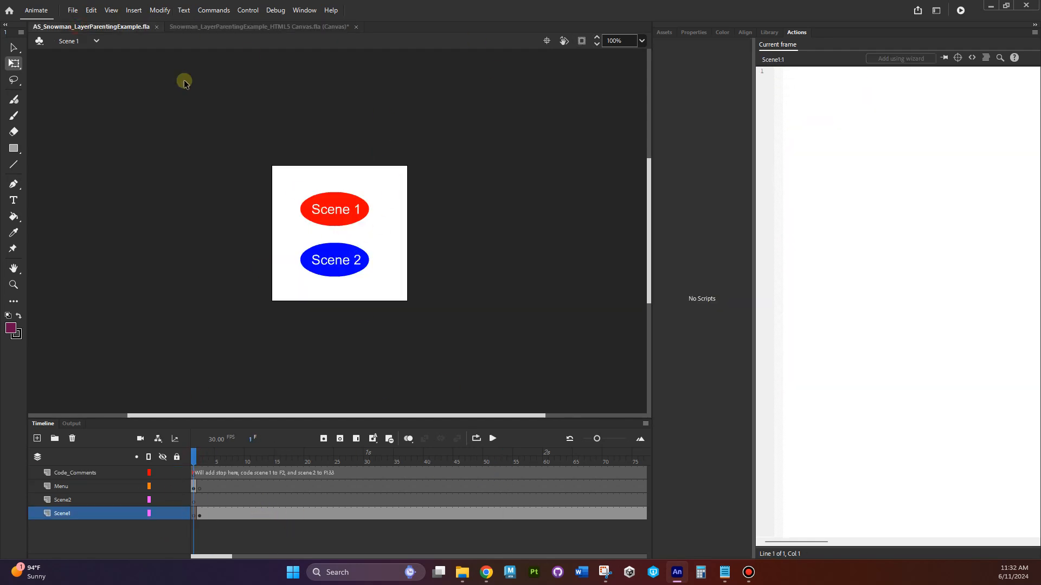
pyautogui.moveTo(195, 454); pyautogui.dragTo(33, 426)
pyautogui.click(324, 204)
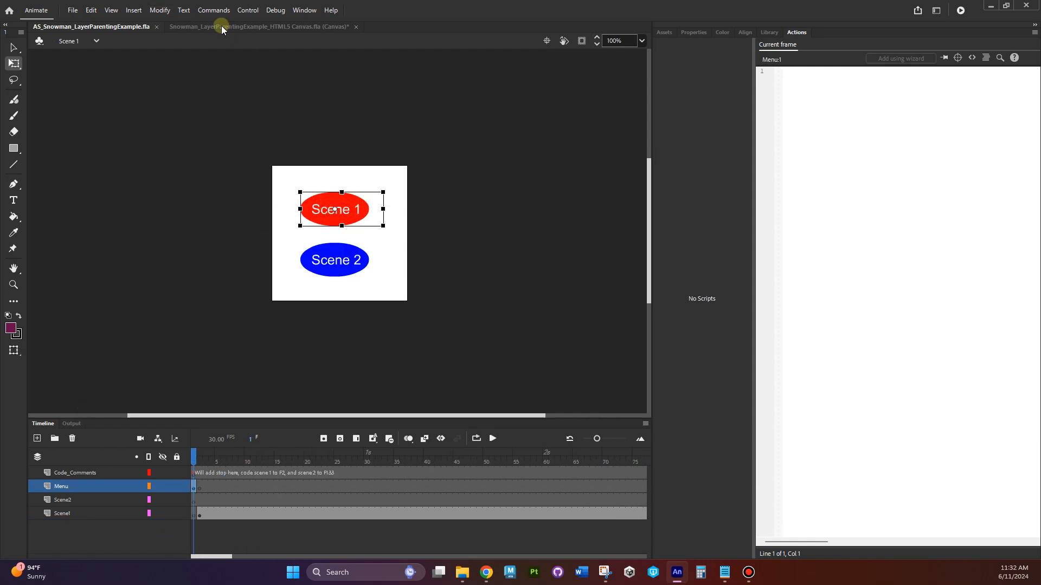
# View the HTML5 Canvas conversion option for the ActionScript file and return to the HTML5 Canvas document
pyautogui.click(72, 10)
pyautogui.moveTo(128, 206)
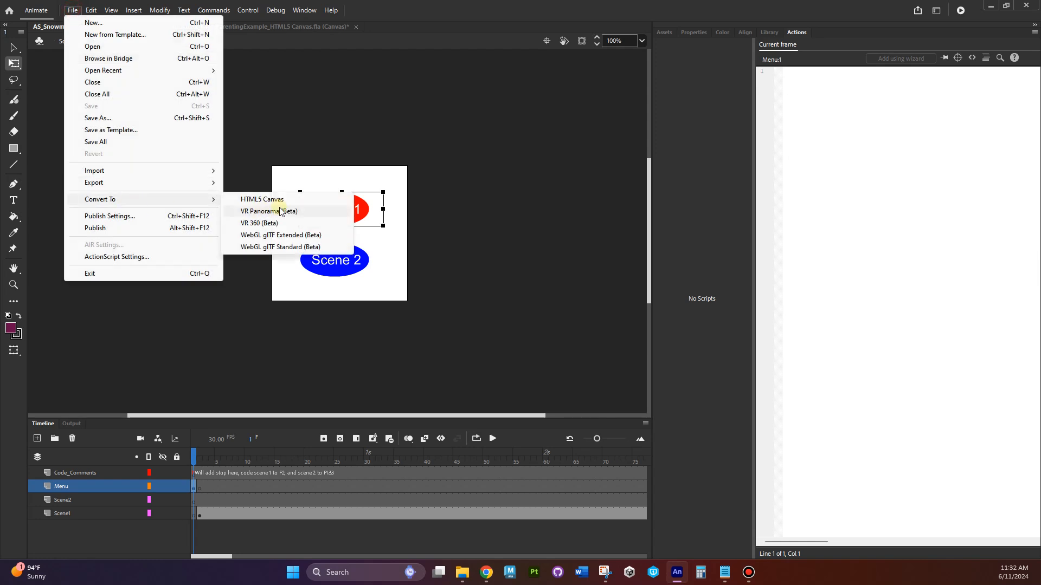
pyautogui.click(283, 200)
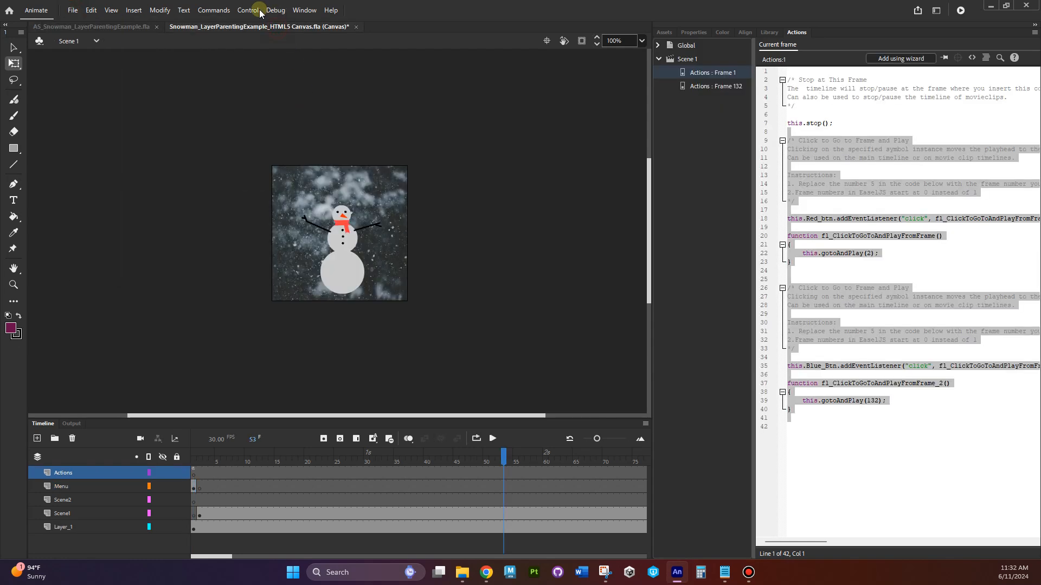
# Review the frame 1 button scripts and the snowy background image on Layer_1, with the playhead back at frame 1
pyautogui.click(932, 503)
pyautogui.moveTo(894, 504); pyautogui.dragTo(717, 31)
pyautogui.moveTo(506, 455); pyautogui.dragTo(174, 442)
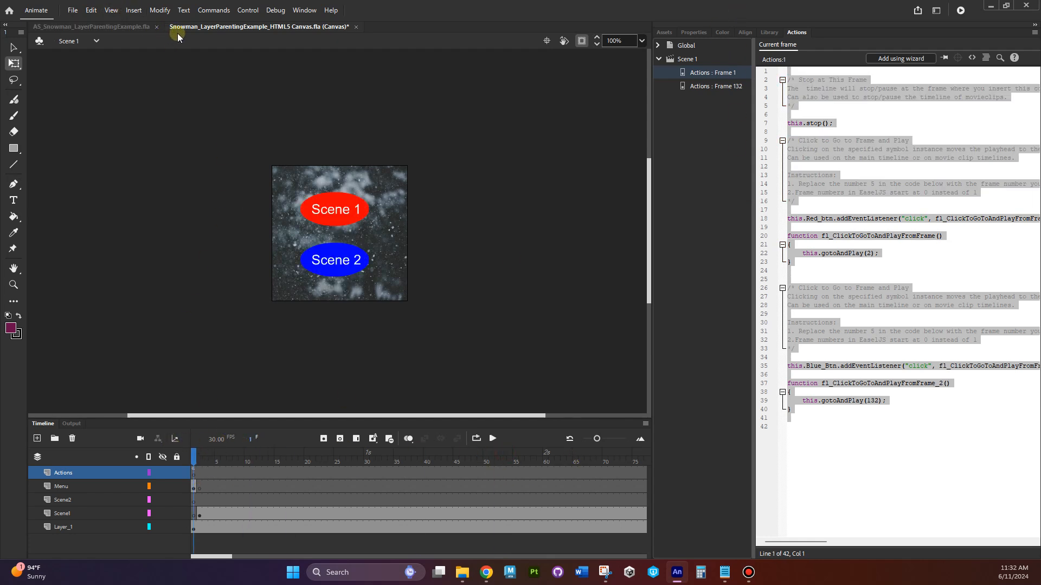
pyautogui.click(915, 479)
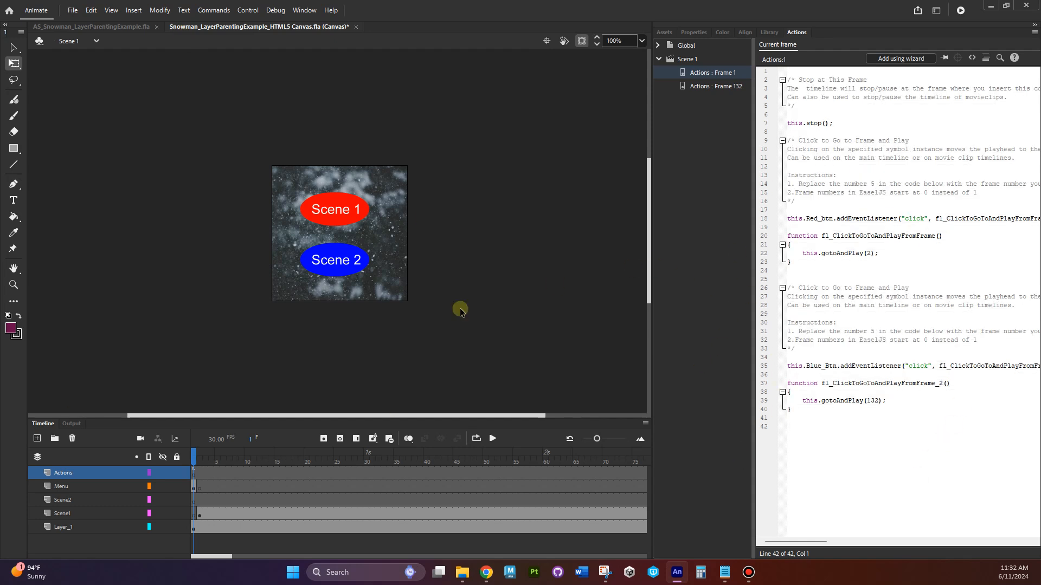
pyautogui.moveTo(256, 447); pyautogui.dragTo(387, 291)
pyautogui.click(387, 293)
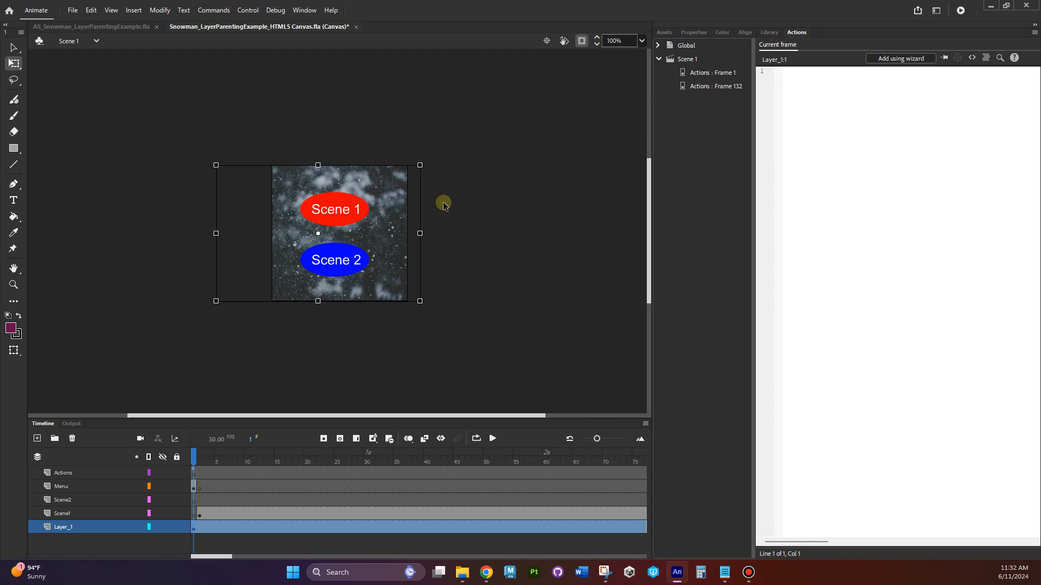
pyautogui.click(189, 458)
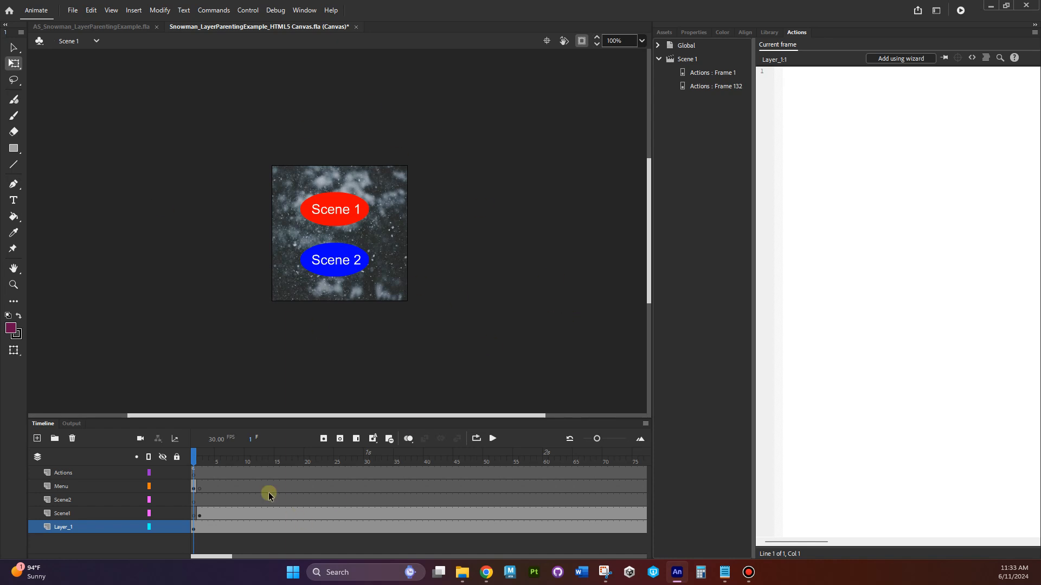
# Open the Publish Settings and keep image assets exported as a Spritesheet
pyautogui.click(73, 10)
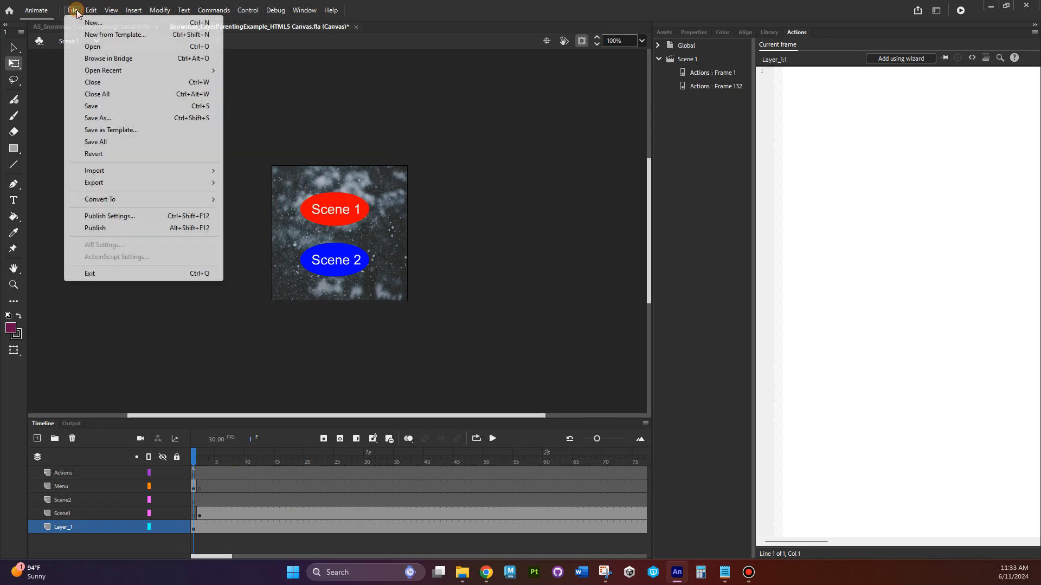
pyautogui.click(111, 216)
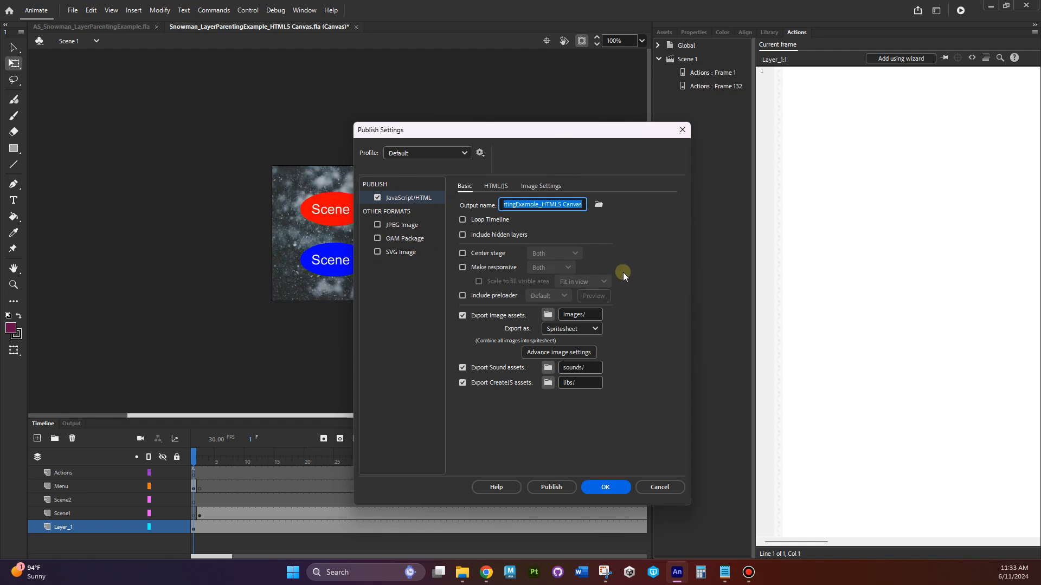
pyautogui.click(567, 328)
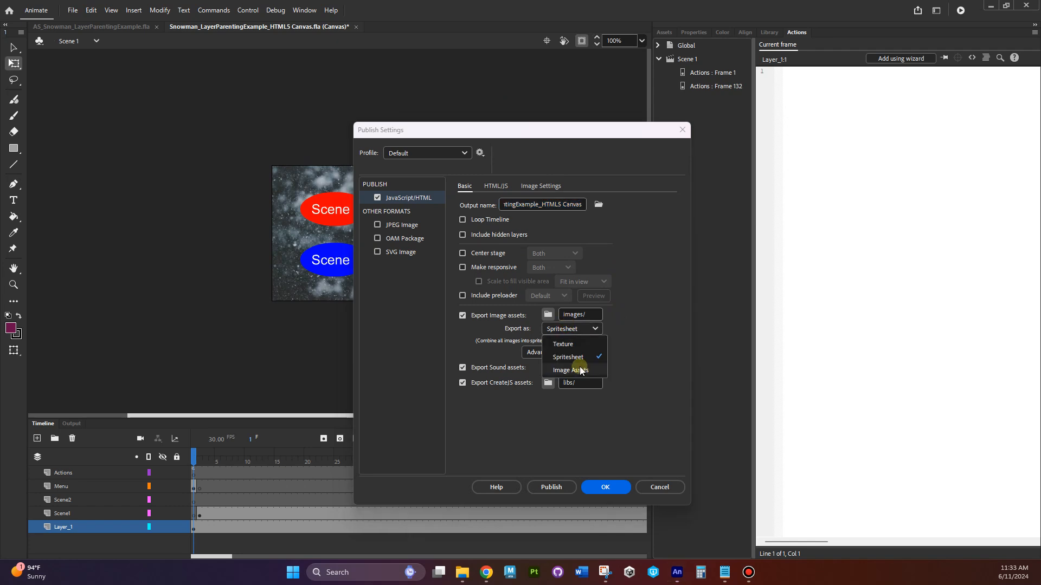
pyautogui.click(578, 356)
pyautogui.click(574, 333)
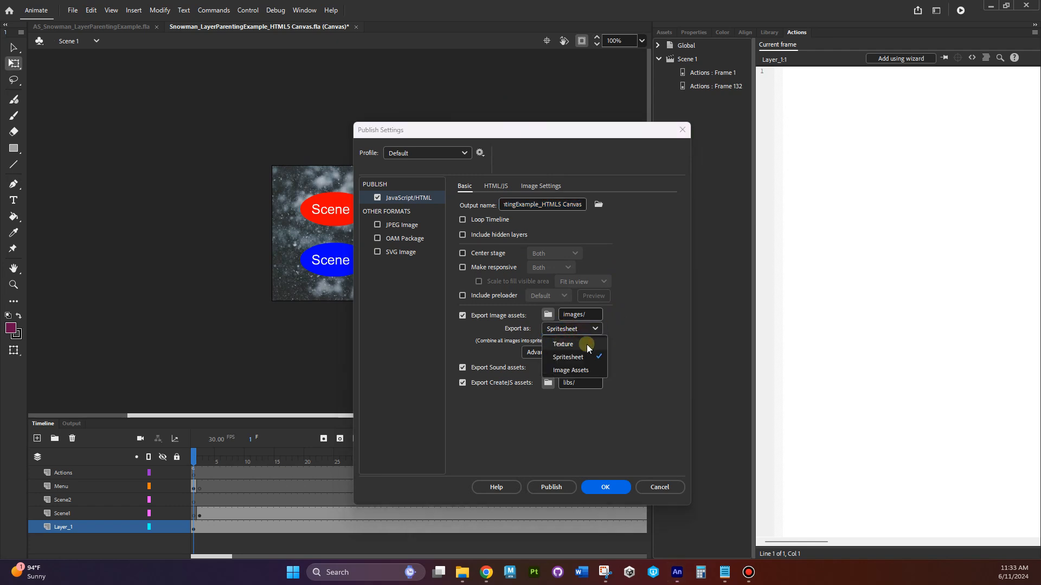
pyautogui.click(624, 329)
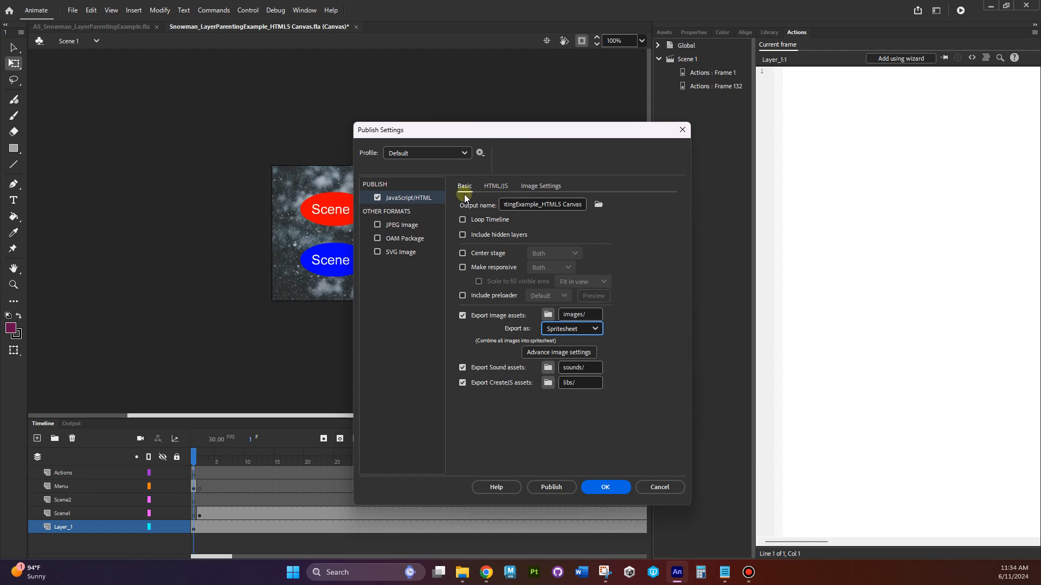
# Create a folder named "HTML Pkg" in Downloads while choosing the publish destination
pyautogui.click(599, 205)
pyautogui.scroll(5, 404, 301)
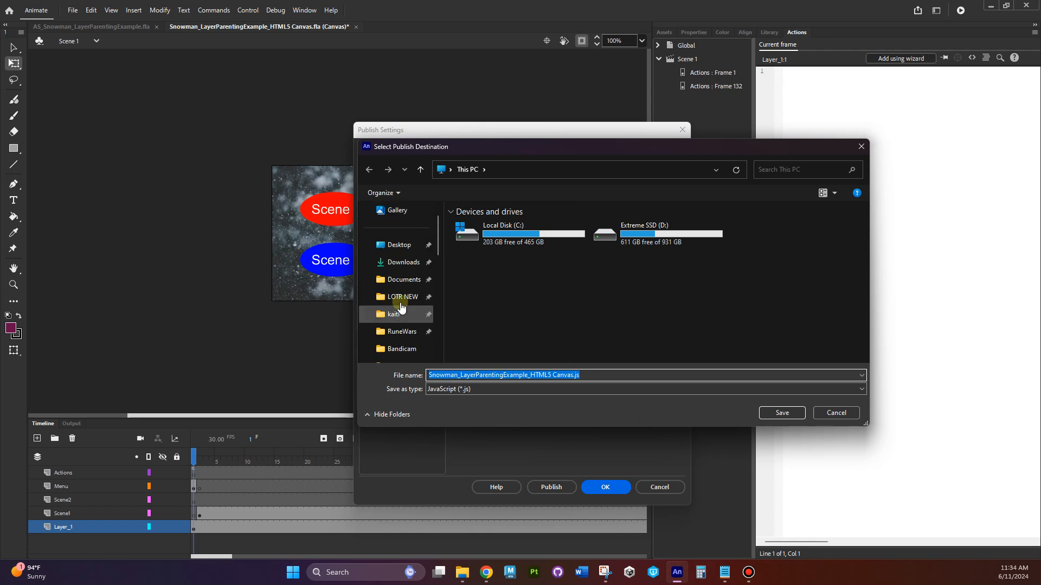
pyautogui.click(403, 262)
pyautogui.rightClick(493, 286)
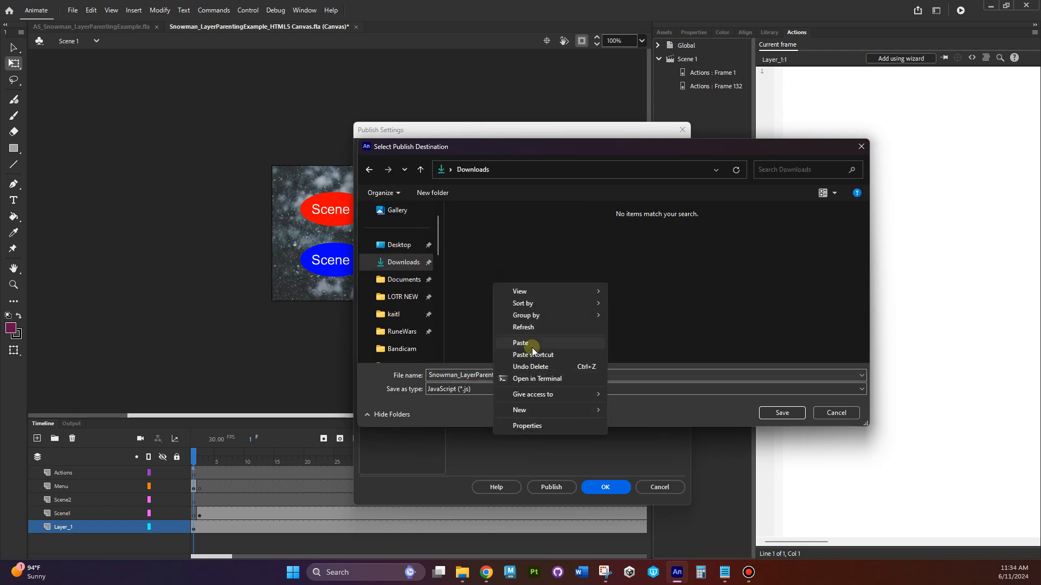
pyautogui.moveTo(519, 410)
pyautogui.click(665, 406)
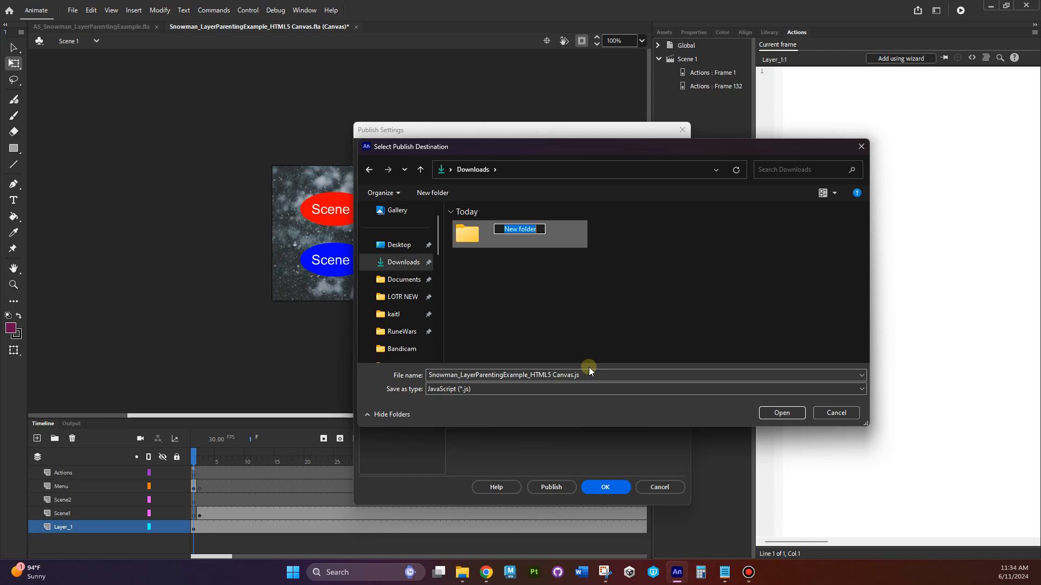
pyautogui.write('HTML Pkg')
pyautogui.press('Return')
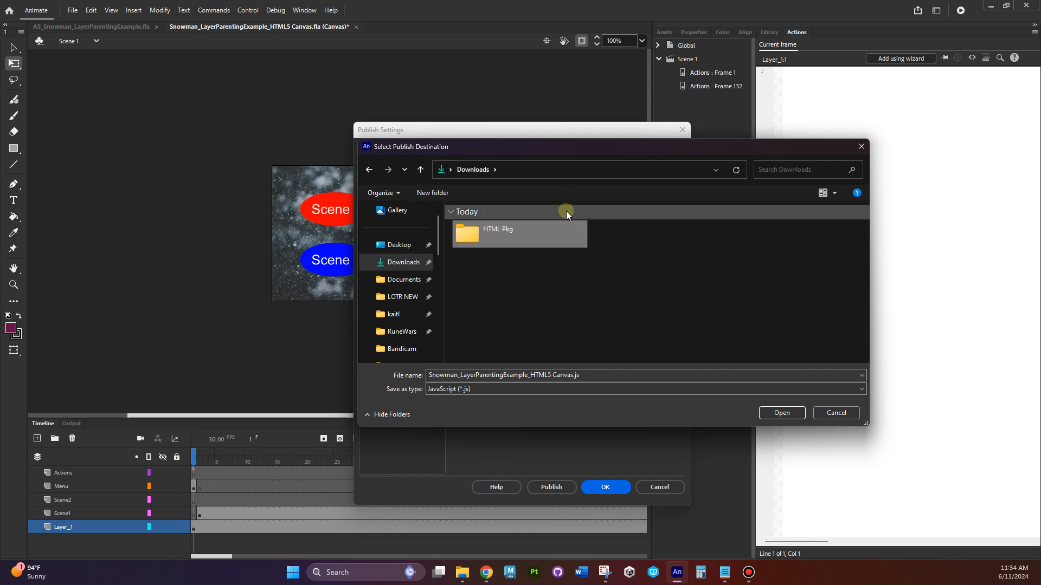
# Set the HTML Pkg folder as the publish destination, keeping the existing output name, and publish the HTML5 Canvas project
pyautogui.doubleClick(564, 234)
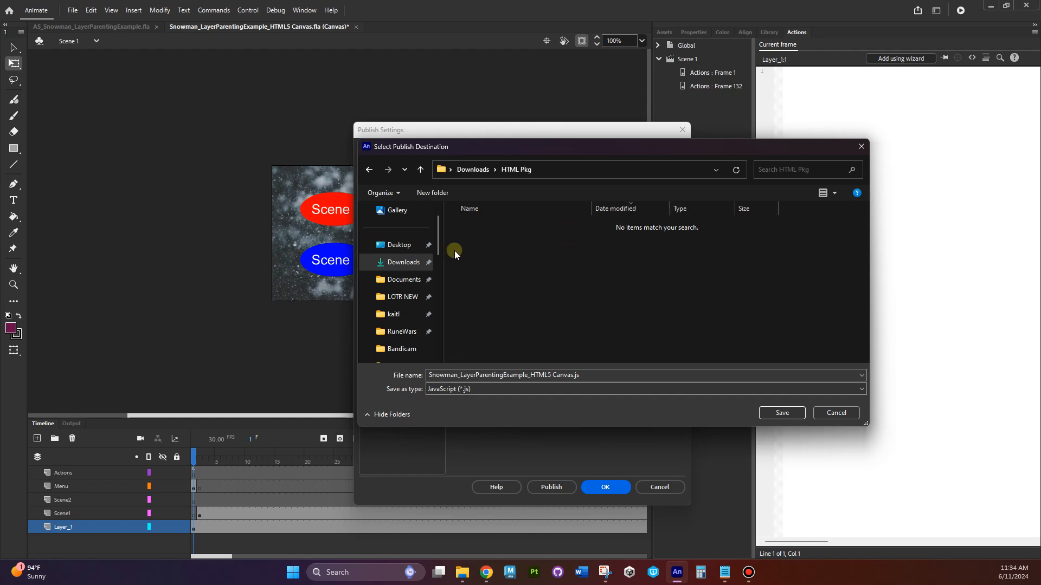
pyautogui.click(781, 412)
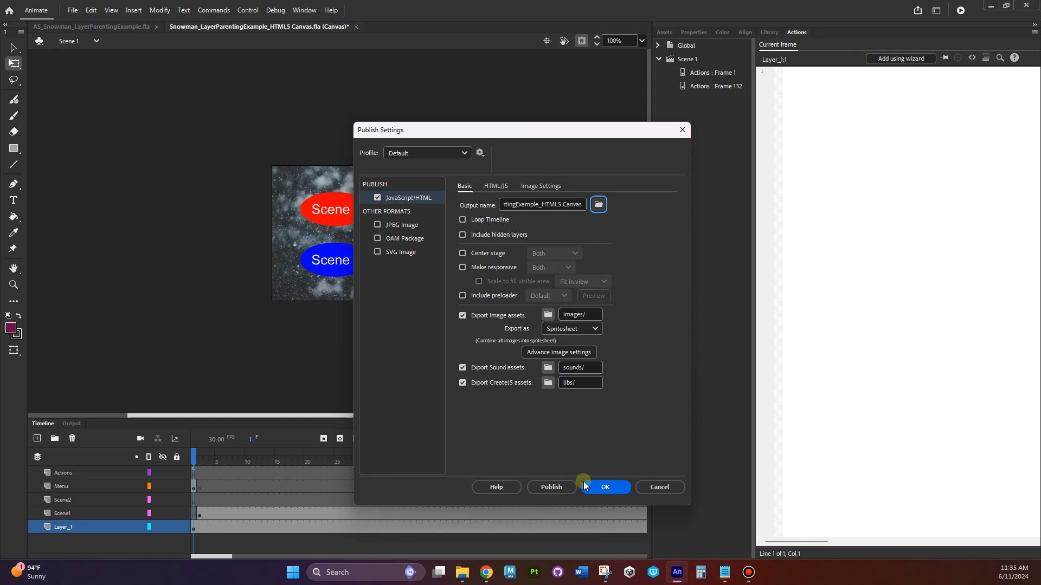
pyautogui.click(571, 487)
# Switch to File Explorer and examine the published HTML, JavaScript and images items in the HTML Pkg folder
pyautogui.moveTo(465, 580)
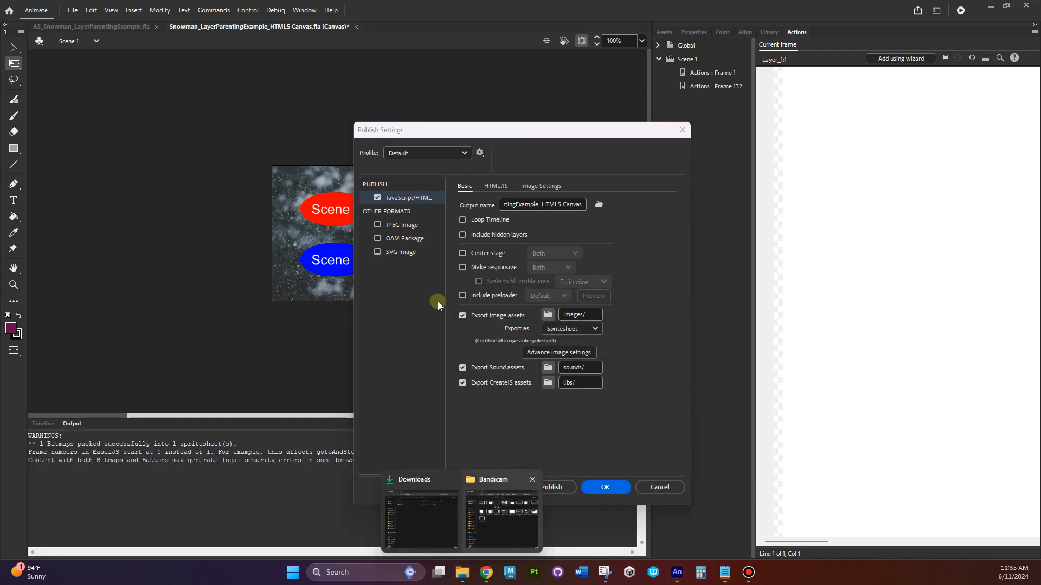
pyautogui.click(431, 530)
pyautogui.doubleClick(593, 199)
pyautogui.moveTo(694, 291); pyautogui.dragTo(601, 182)
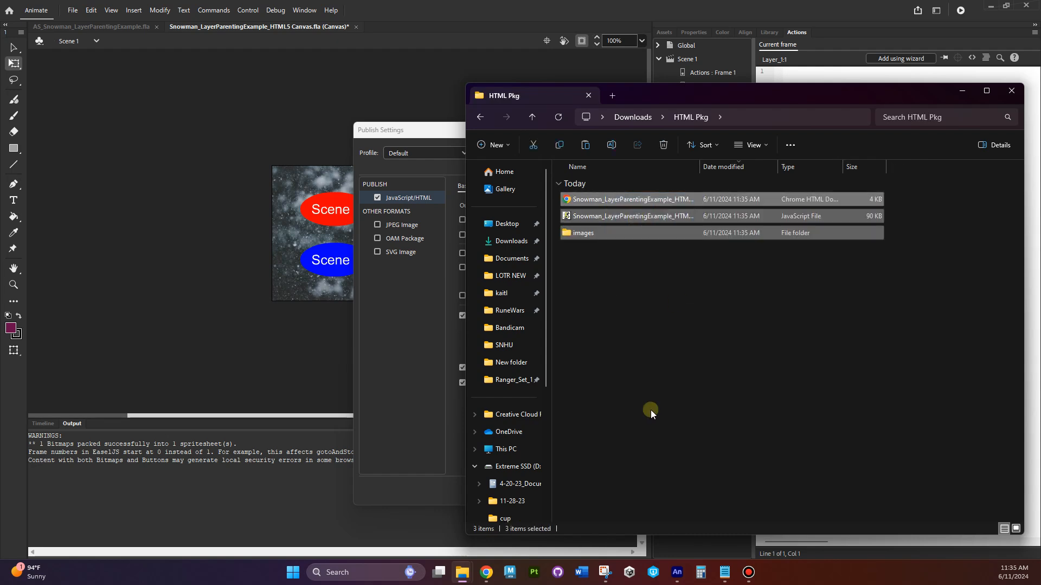
pyautogui.click(609, 282)
pyautogui.click(568, 230)
pyautogui.click(648, 353)
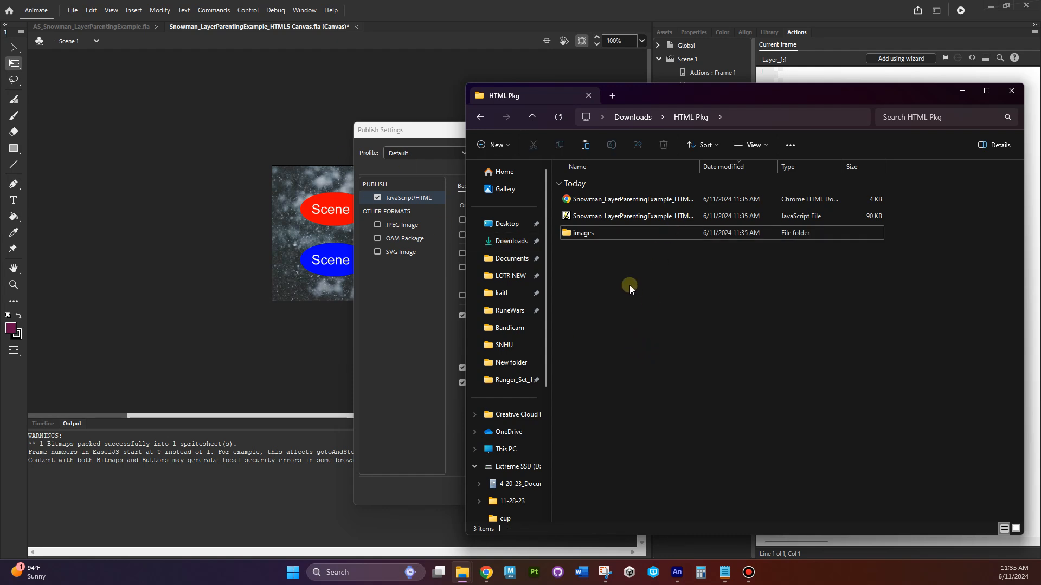
# Open the published HTML file in the browser, test the Scene 1 button, reload the page and close the window
pyautogui.doubleClick(593, 199)
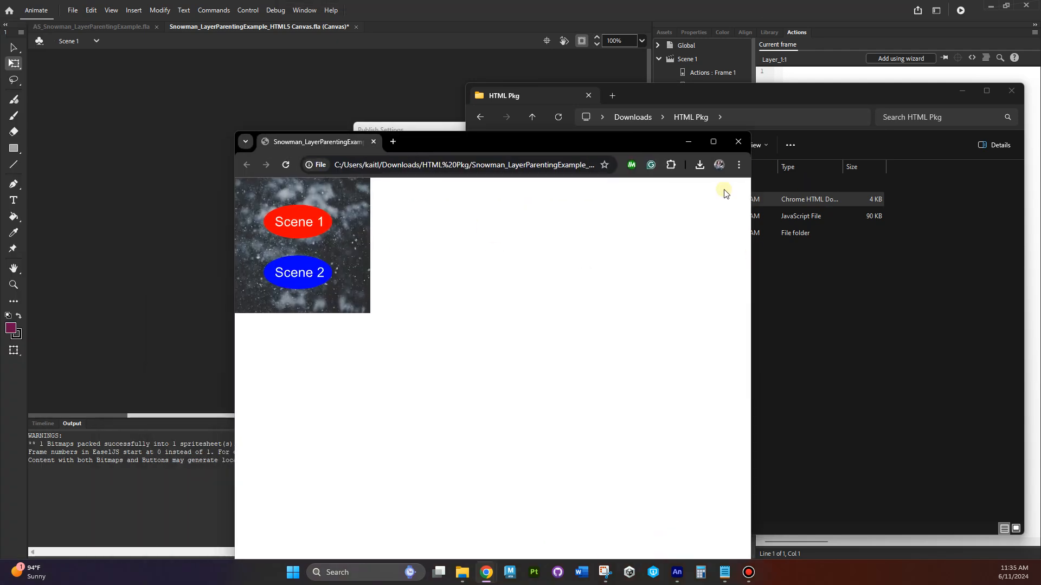
pyautogui.click(297, 222)
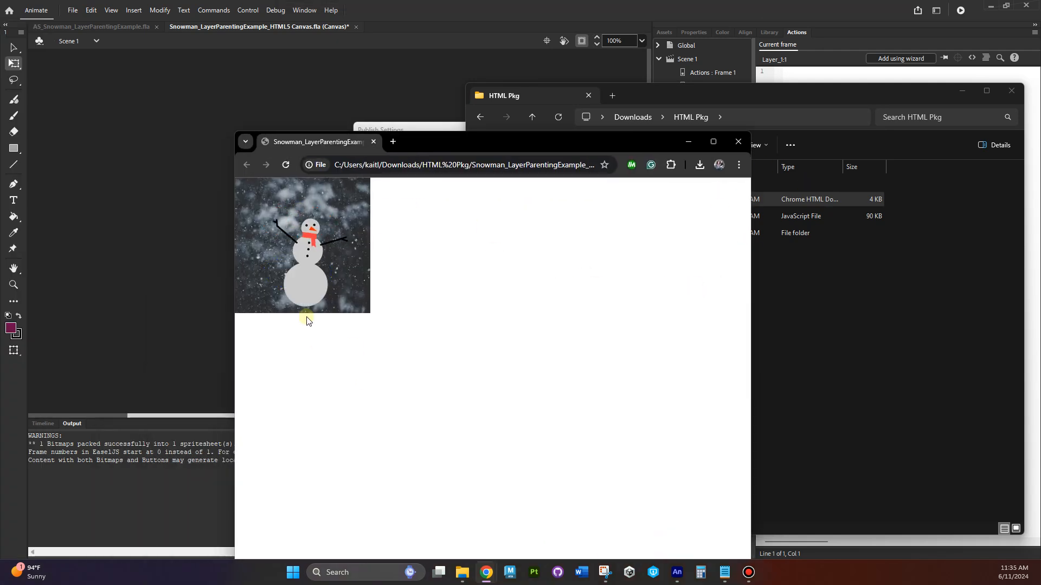
pyautogui.click(296, 166)
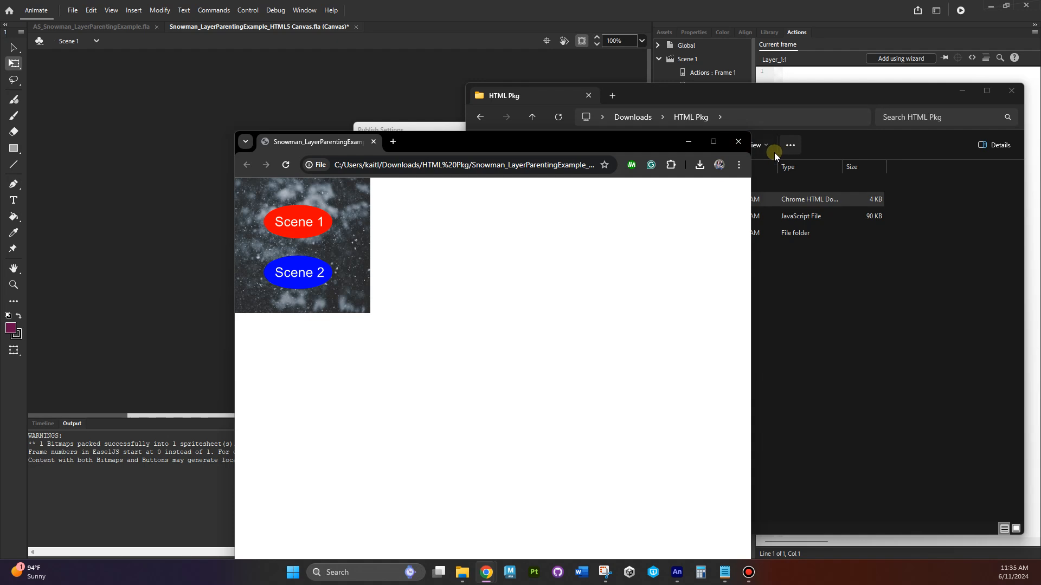
pyautogui.click(738, 142)
# Review the complete set of published files in HTML Pkg and go back up to the Downloads folder
pyautogui.moveTo(650, 304); pyautogui.dragTo(569, 187)
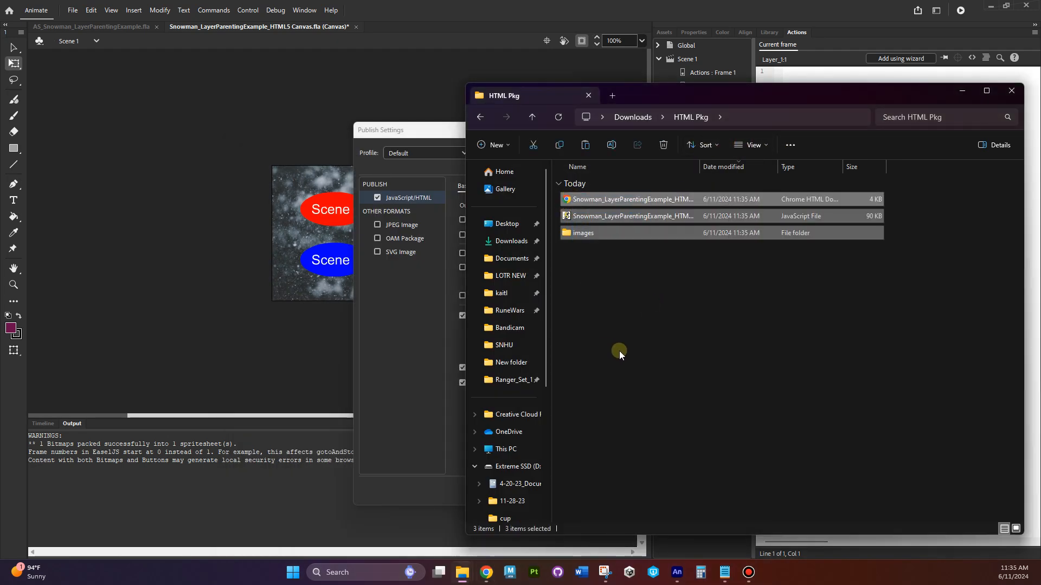
pyautogui.click(643, 283)
pyautogui.moveTo(586, 256); pyautogui.dragTo(580, 198)
pyautogui.click(678, 383)
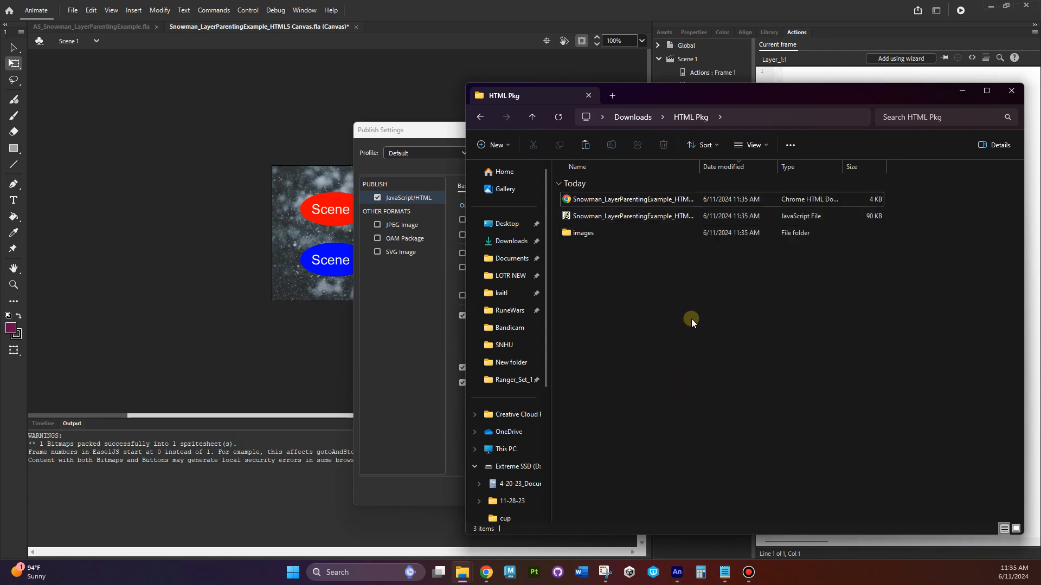
pyautogui.click(633, 118)
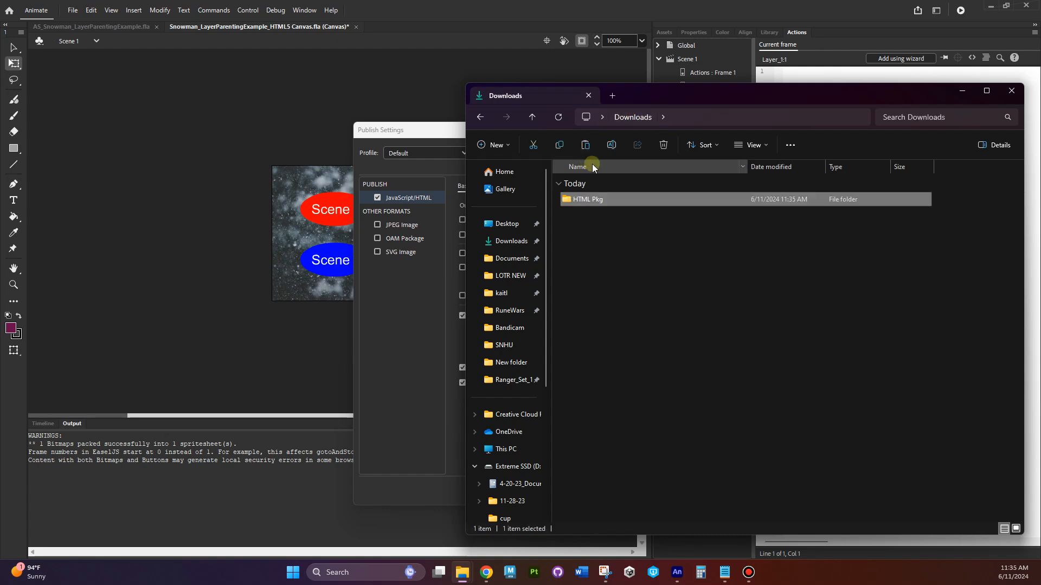
# Return to Animate, dismiss the Publish Settings and save the HTML5 Canvas document
pyautogui.click(85, 36)
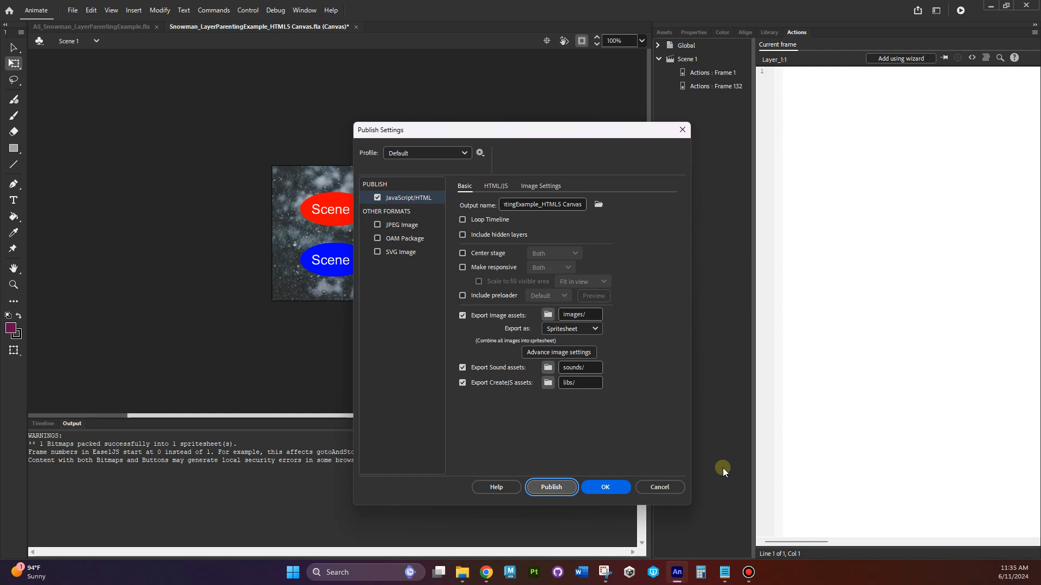
pyautogui.click(662, 486)
pyautogui.click(72, 10)
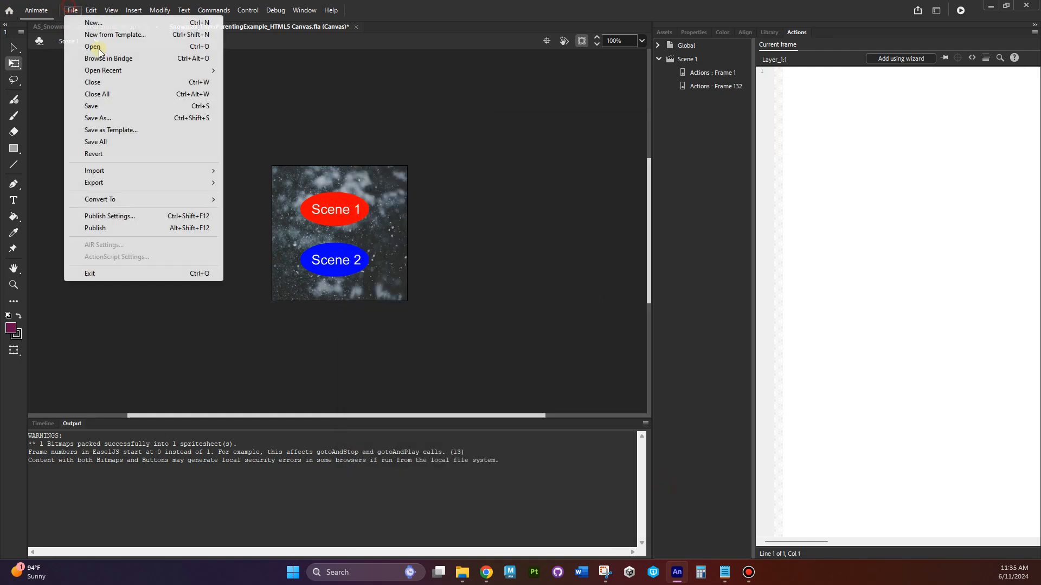
pyautogui.click(119, 106)
# Save a copy of Snowman_LayerParentingExample_HTML5 Canvas.fla into the HTML Pkg folder in Downloads
pyautogui.click(72, 10)
pyautogui.click(111, 118)
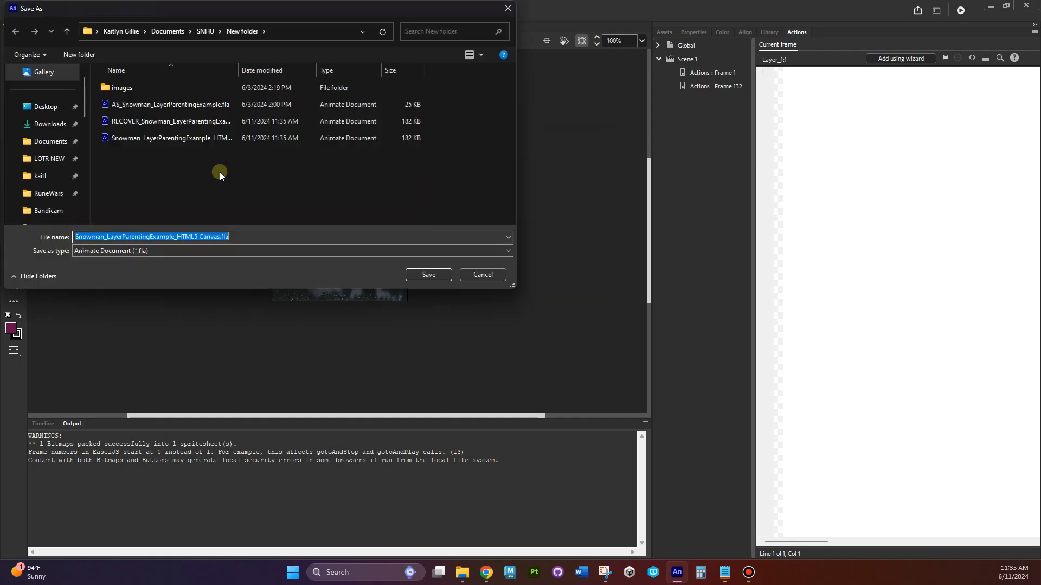
pyautogui.click(168, 32)
pyautogui.click(133, 30)
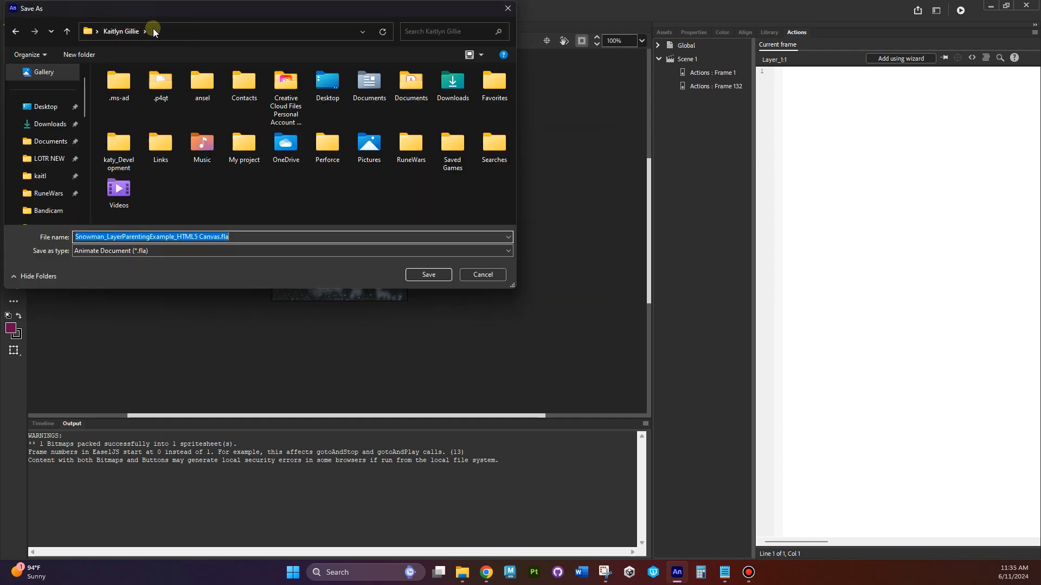
pyautogui.click(46, 142)
pyautogui.click(50, 124)
pyautogui.doubleClick(139, 88)
pyautogui.click(316, 240)
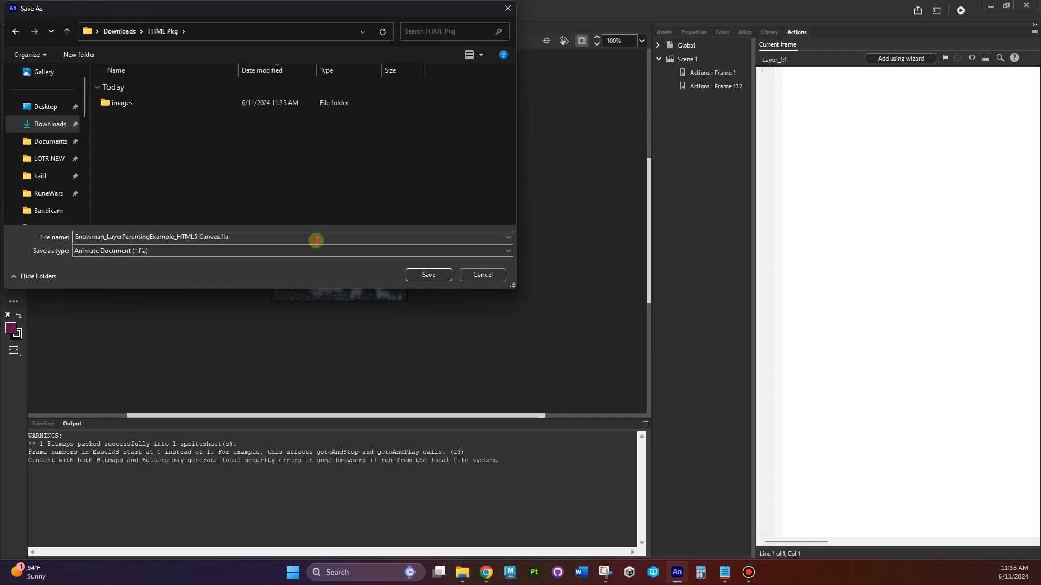
pyautogui.click(428, 274)
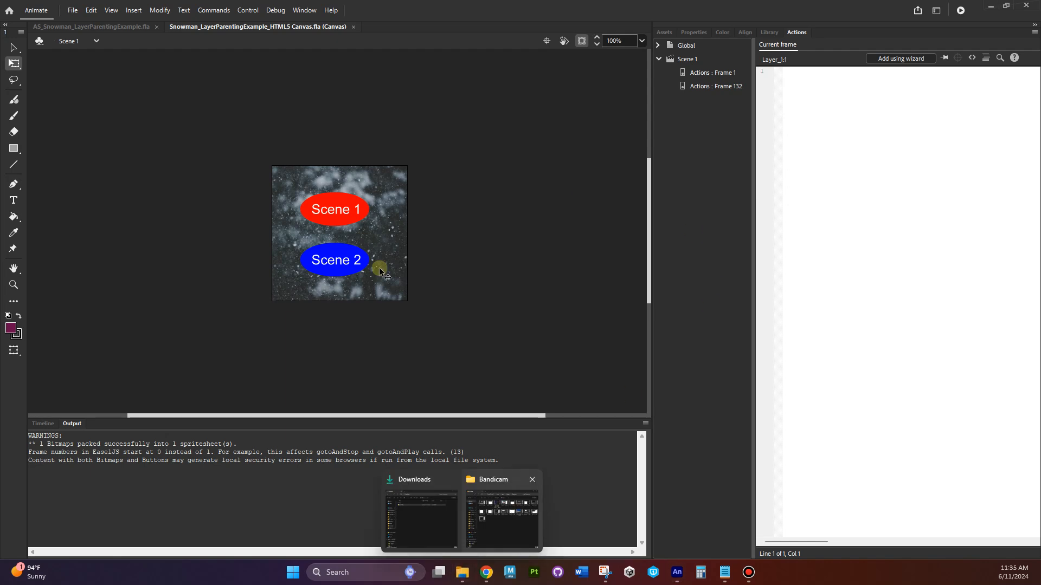
# Switch to File Explorer, open the HTML Pkg folder in Downloads and delete the RECOVER_ copy of the snowman Animate document
pyautogui.click(423, 505)
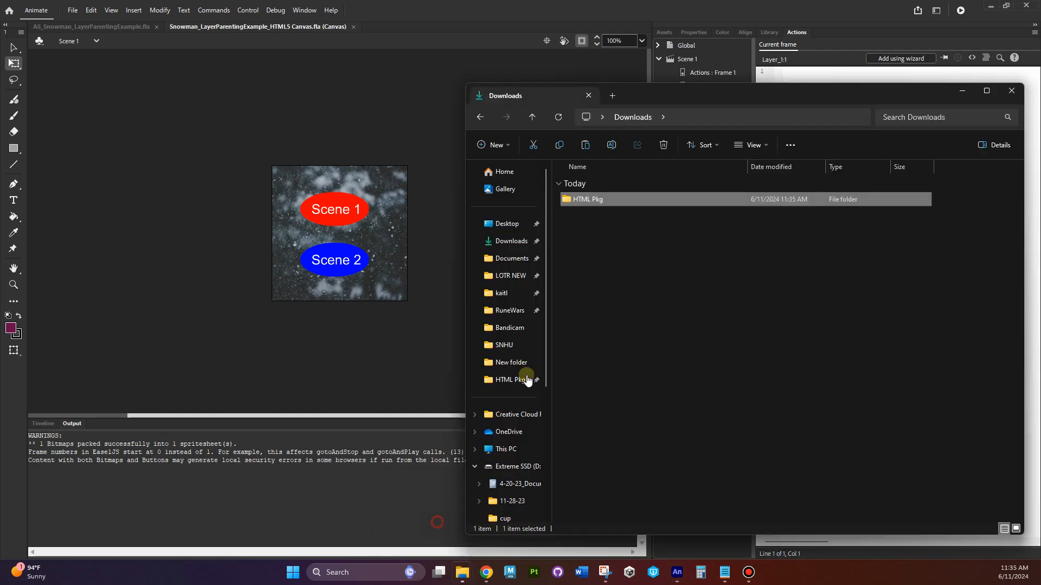
pyautogui.doubleClick(611, 204)
pyautogui.moveTo(618, 313); pyautogui.dragTo(573, 184)
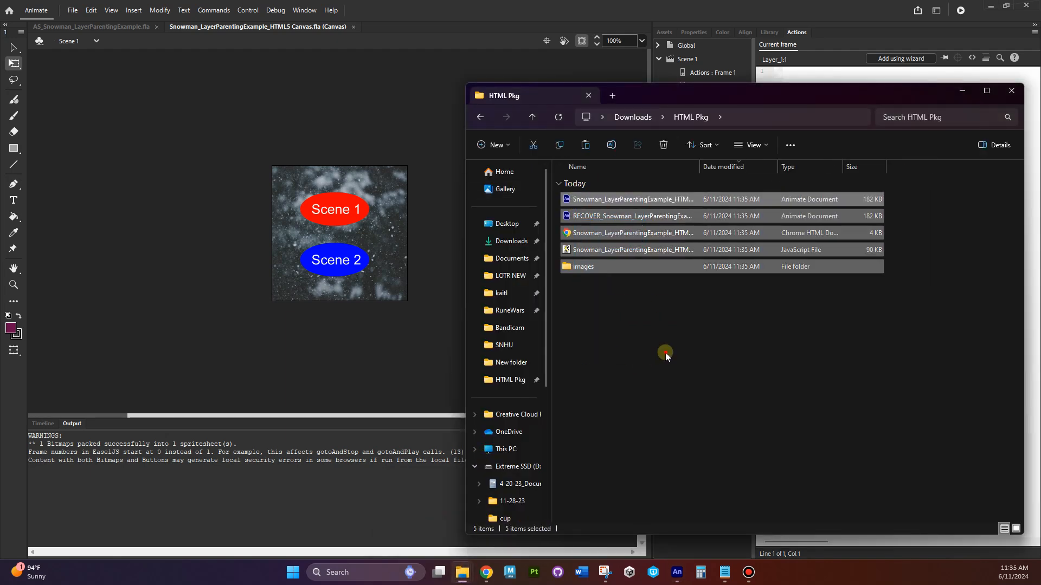
pyautogui.click(659, 216)
pyautogui.press('Delete')
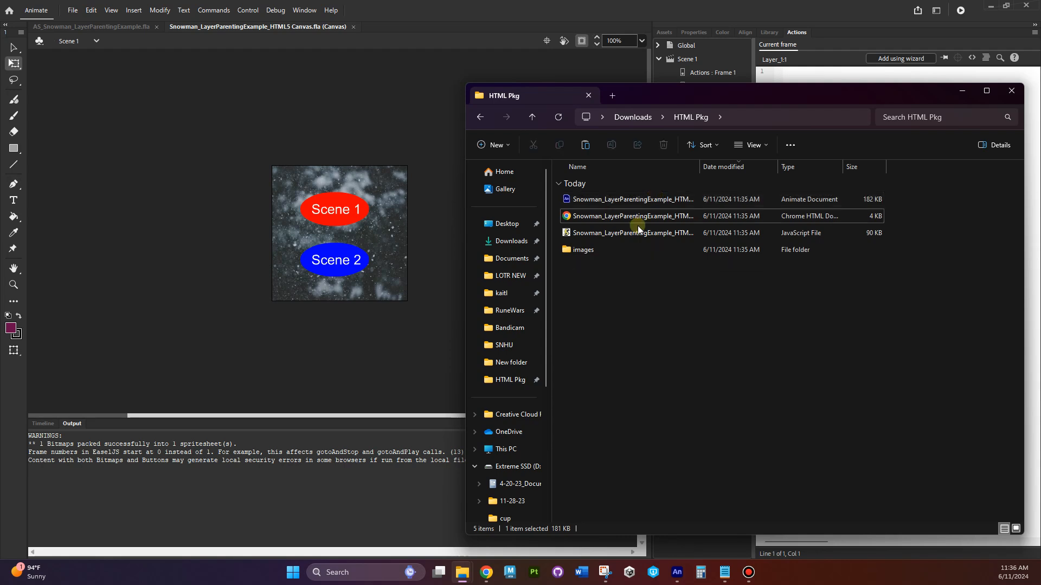
# Compress the snowman FLA, HTML and JavaScript files together with the images folder into one ZIP file inside HTML Pkg
pyautogui.moveTo(634, 313); pyautogui.dragTo(583, 188)
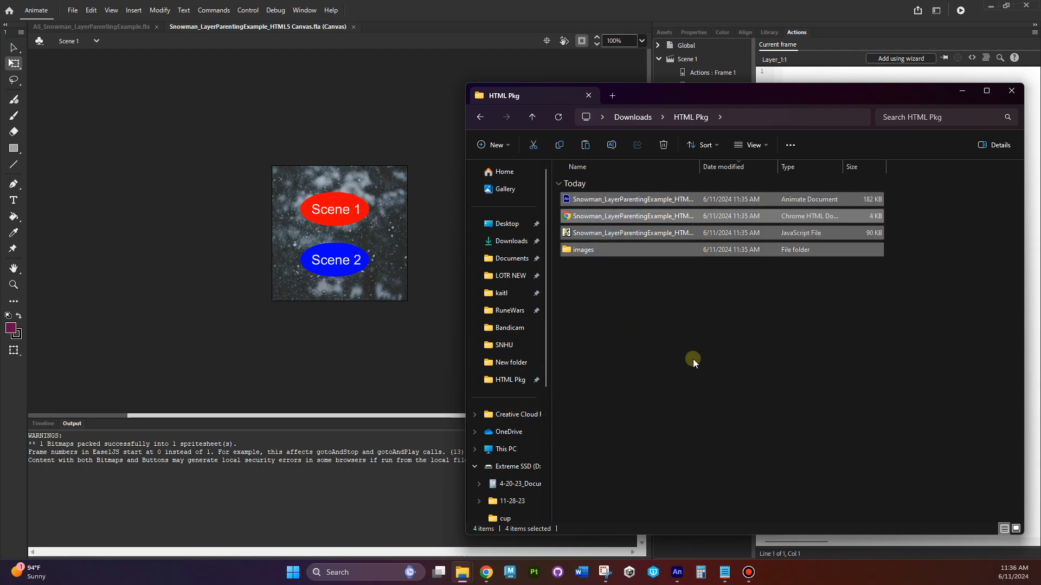
pyautogui.rightClick(593, 220)
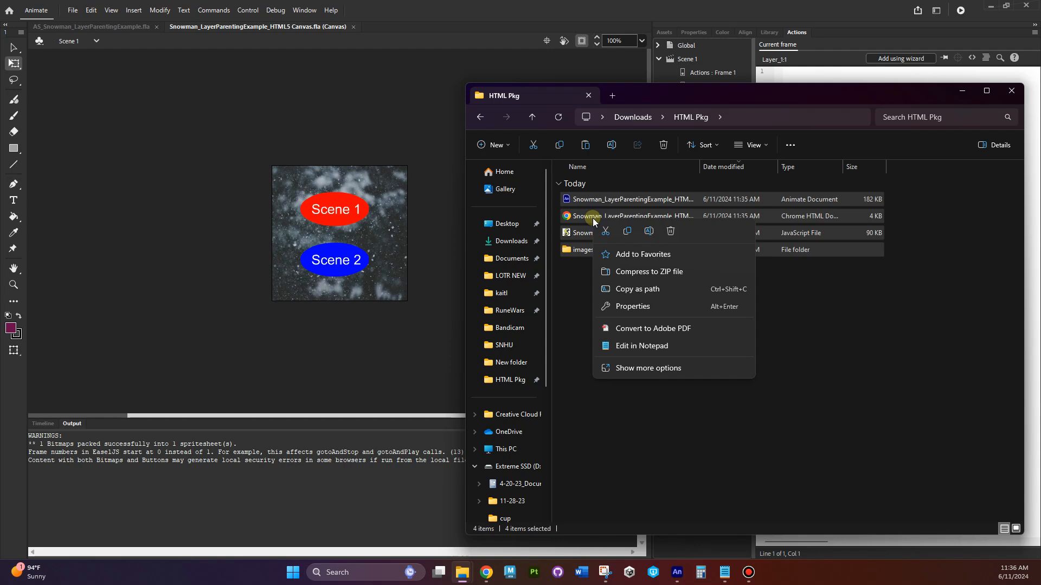
pyautogui.click(646, 272)
pyautogui.click(636, 199)
pyautogui.click(647, 185)
pyautogui.click(702, 294)
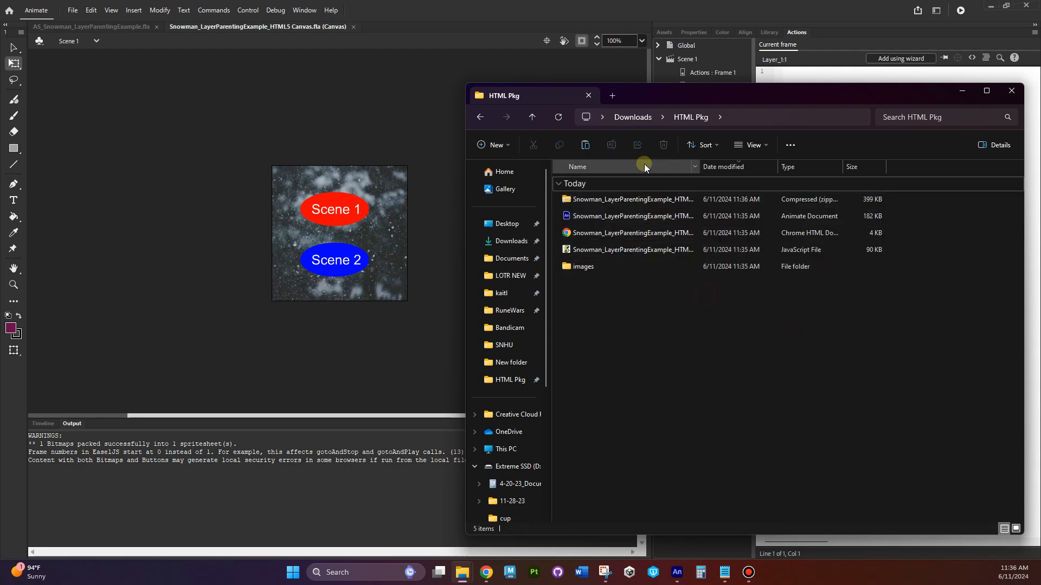
# Check the contents of the ZIP file and extract it to a Snowman_LayerParentingExample_HTML5 Canvas folder inside HTML Pkg
pyautogui.doubleClick(604, 198)
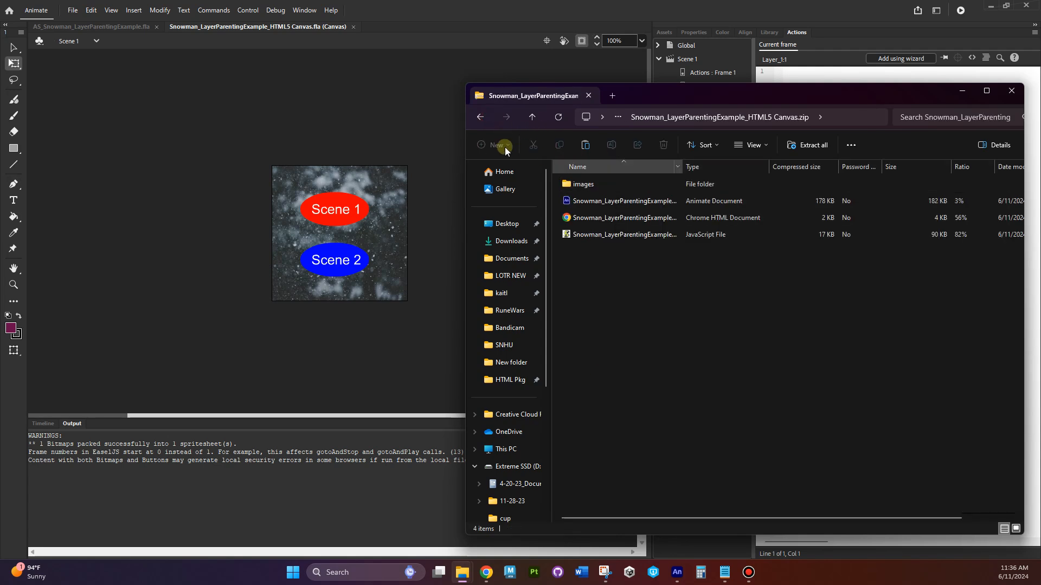
pyautogui.click(478, 118)
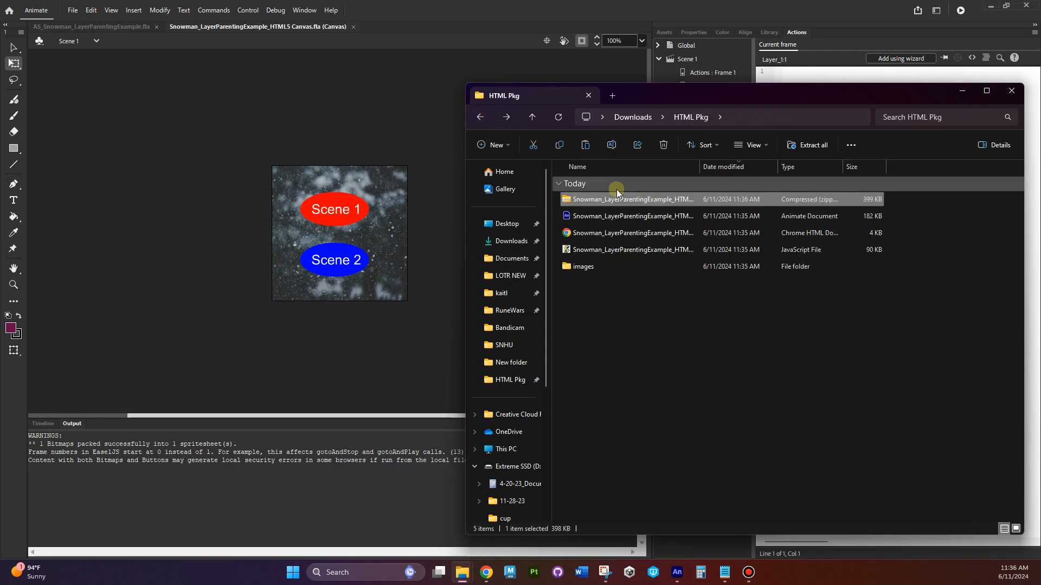
pyautogui.click(795, 152)
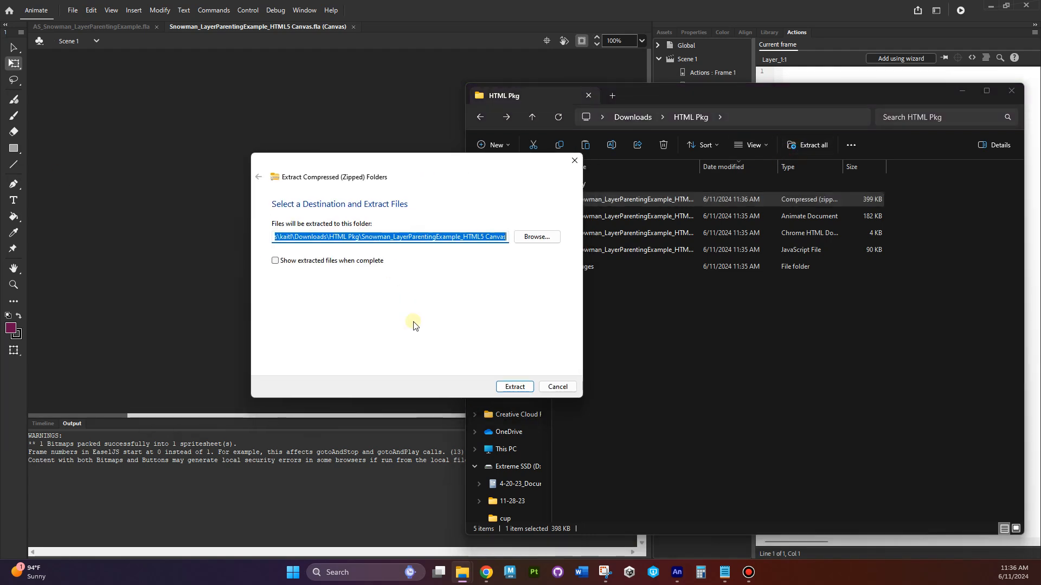
pyautogui.click(520, 385)
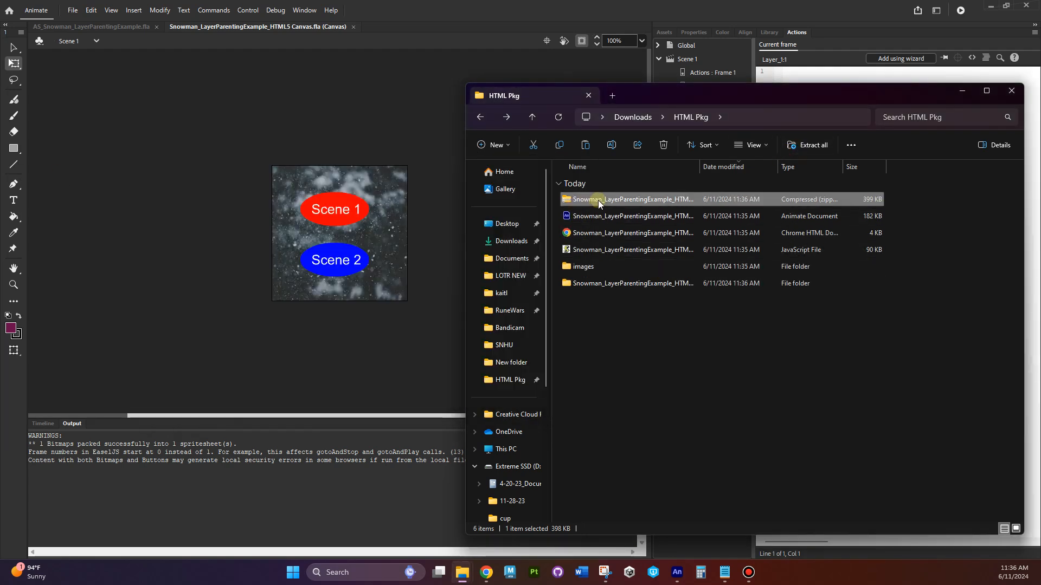
# Open the HTML file from the extracted folder in the browser to test the animation and close the browser window
pyautogui.doubleClick(604, 283)
pyautogui.doubleClick(599, 216)
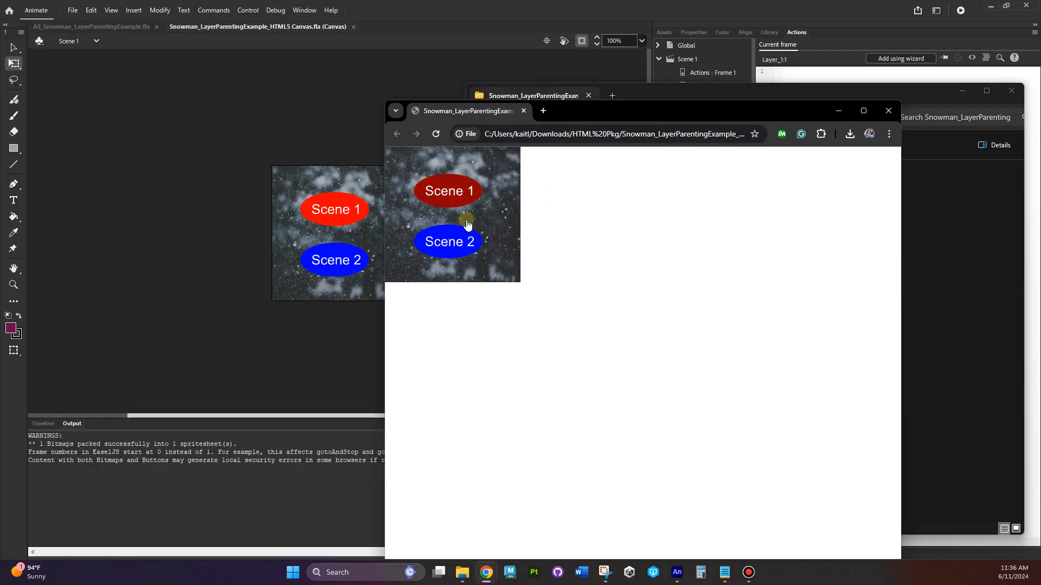
pyautogui.click(888, 111)
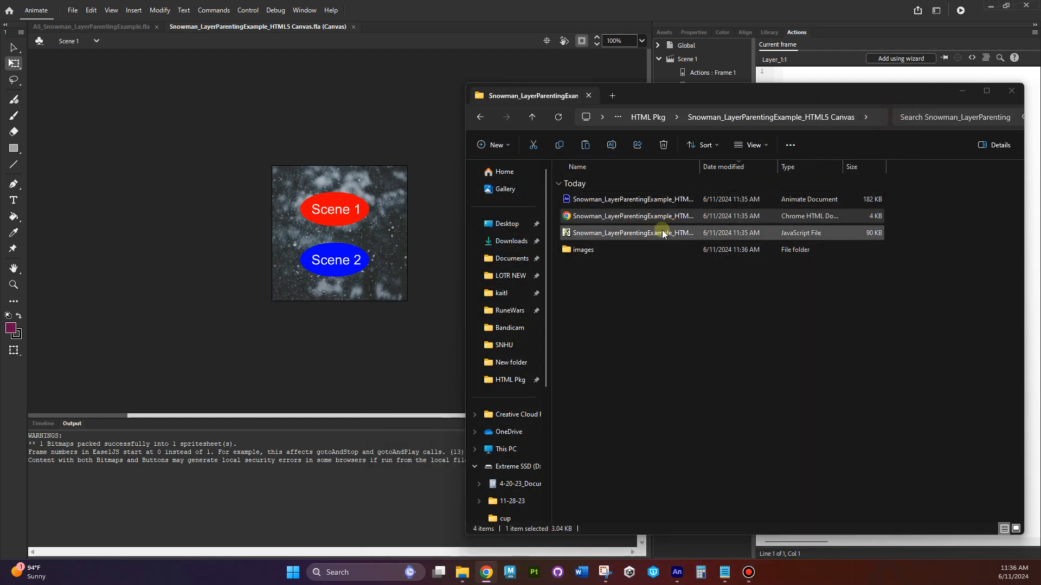